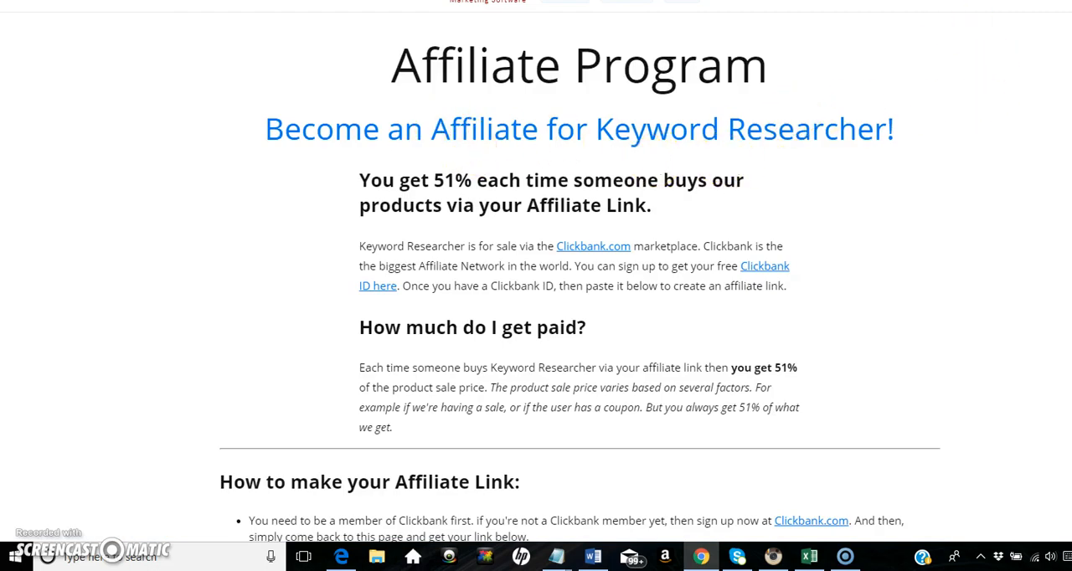
Look through the affiliate program page's promotional media and copy the Keyword Researcher affiliate link
{"action": "scroll", "coordinate": [536, 271], "scroll_direction": "down", "scroll_amount": 6}
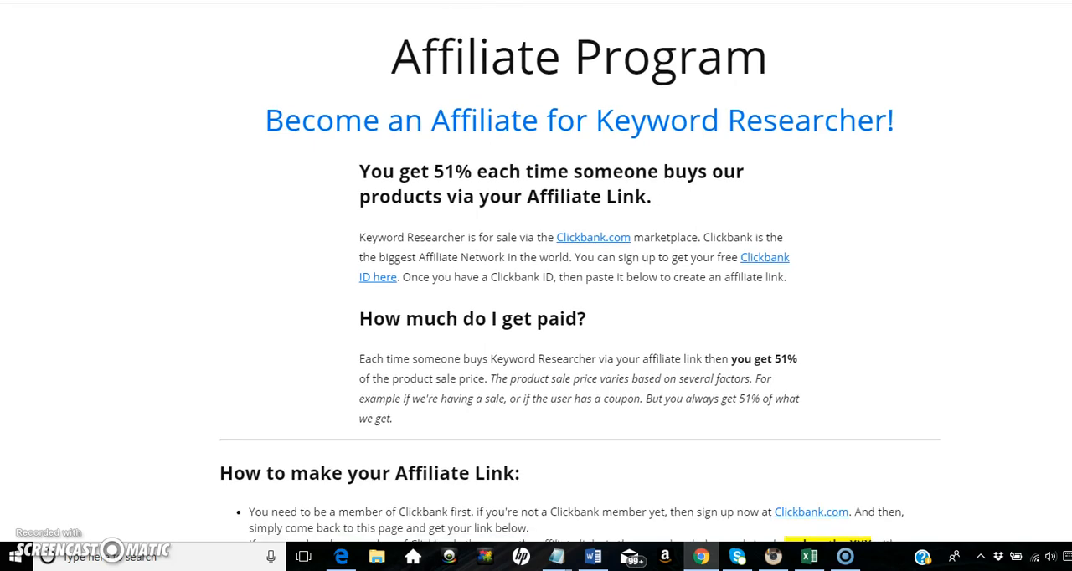
{"action": "scroll", "coordinate": [660, 450], "scroll_direction": "down", "scroll_amount": 7}
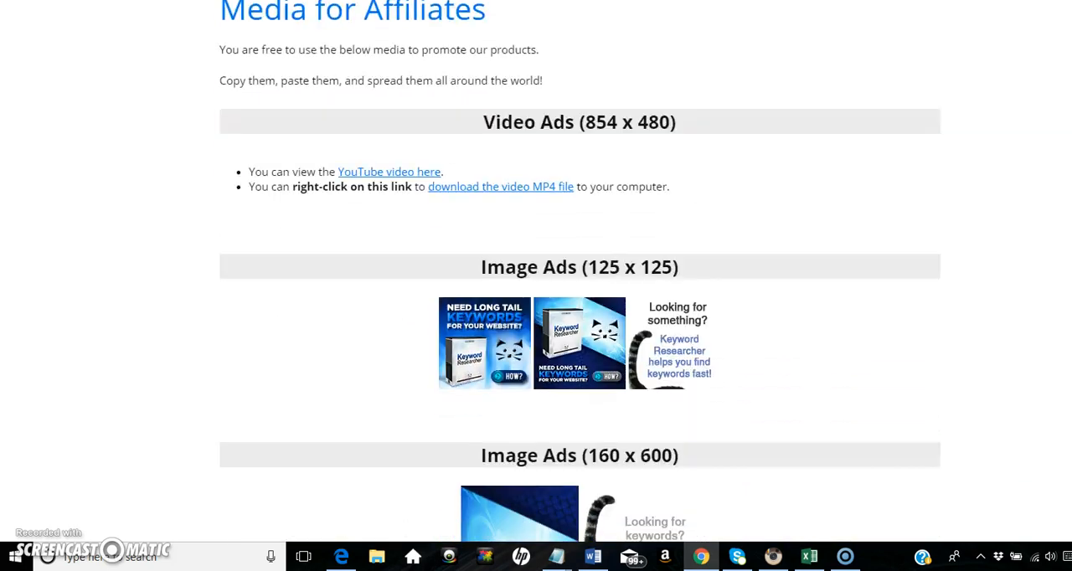
{"action": "scroll", "coordinate": [661, 449], "scroll_direction": "down", "scroll_amount": 11}
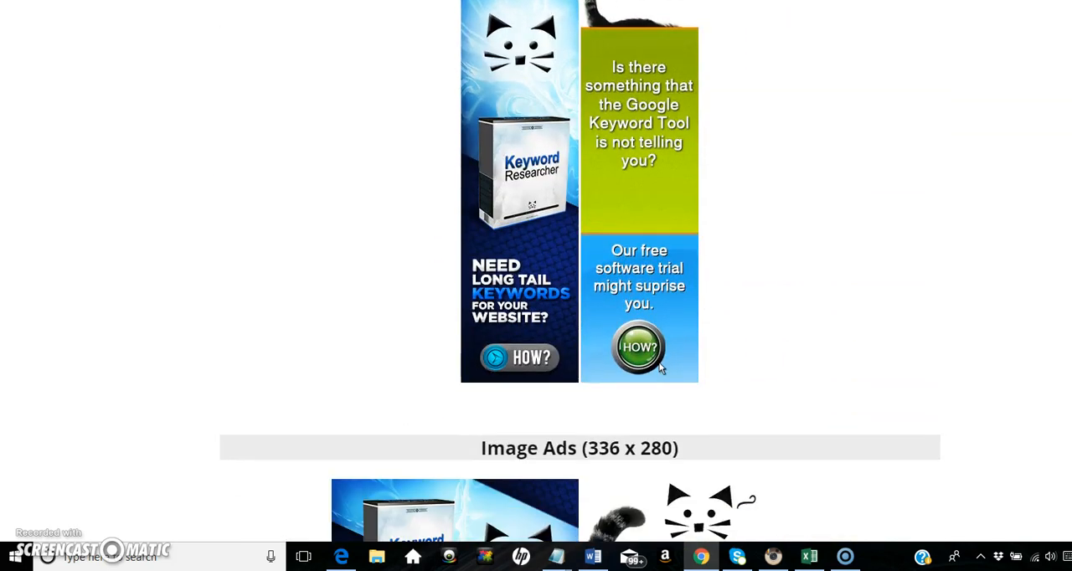
{"action": "scroll", "coordinate": [744, 55], "scroll_direction": "down", "scroll_amount": 5}
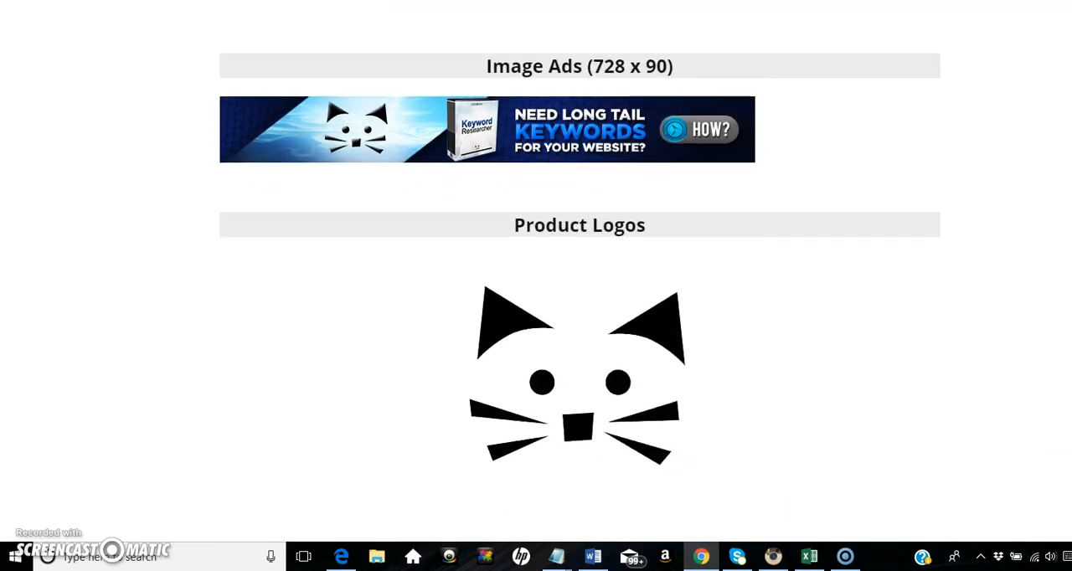
{"action": "scroll", "coordinate": [580, 335], "scroll_direction": "up", "scroll_amount": 20}
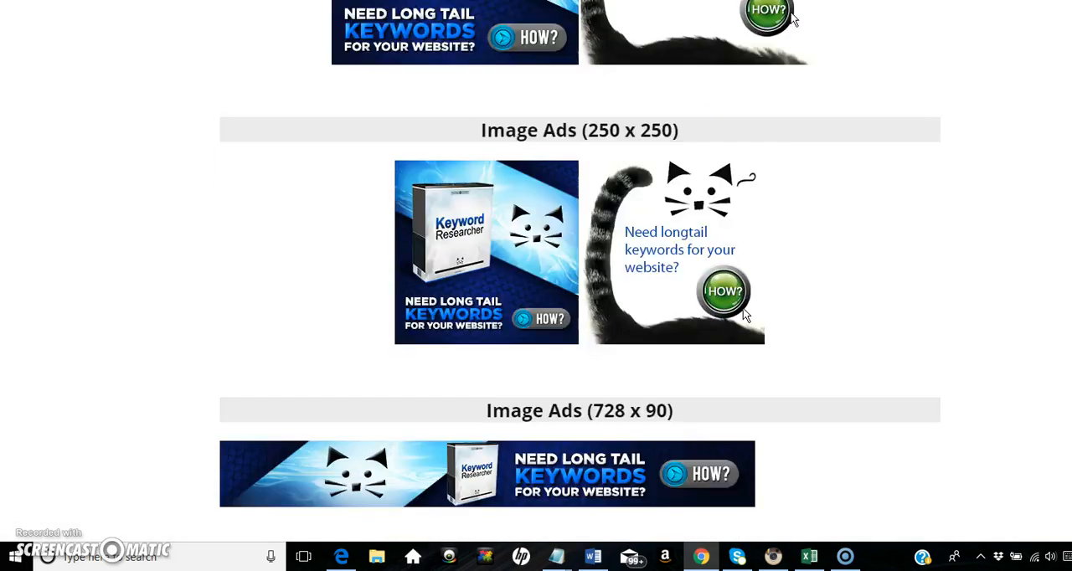
{"action": "scroll", "coordinate": [580, 280], "scroll_direction": "up", "scroll_amount": 5}
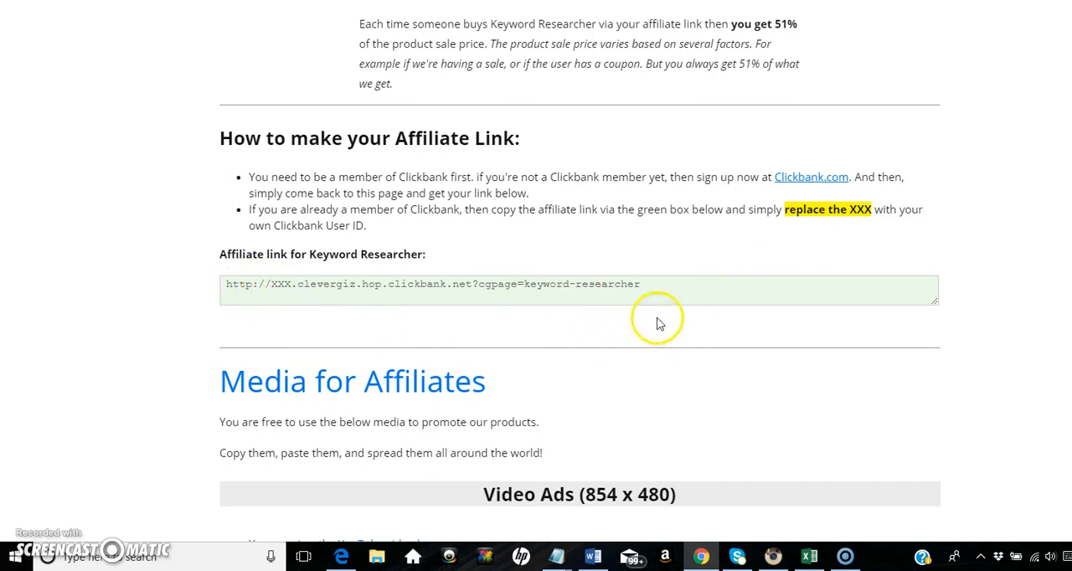
{"action": "left_click_drag", "start_coordinate": [652, 286], "coordinate": [215, 273]}
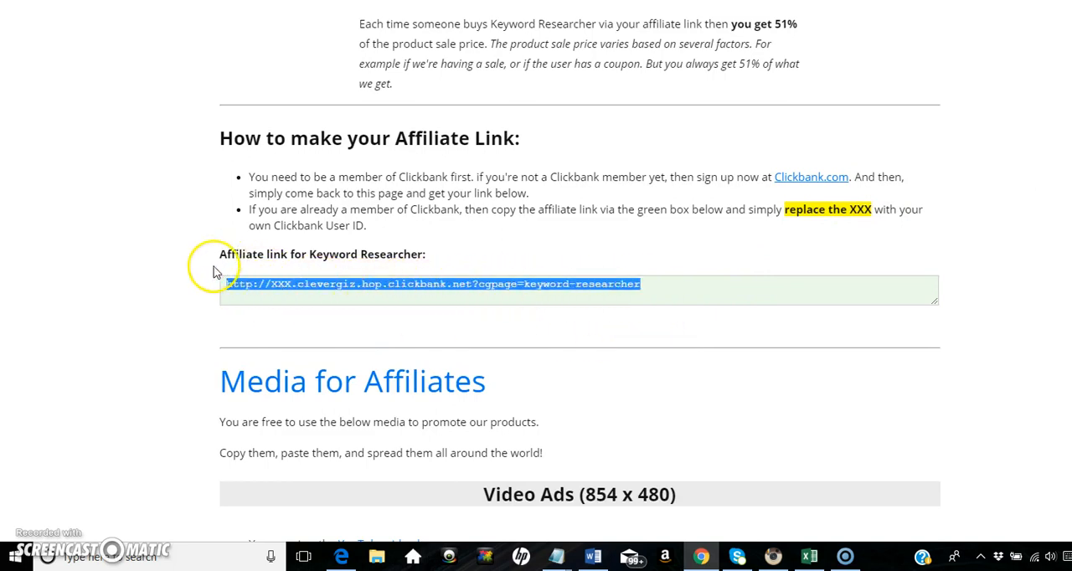
{"action": "right_click", "coordinate": [370, 290]}
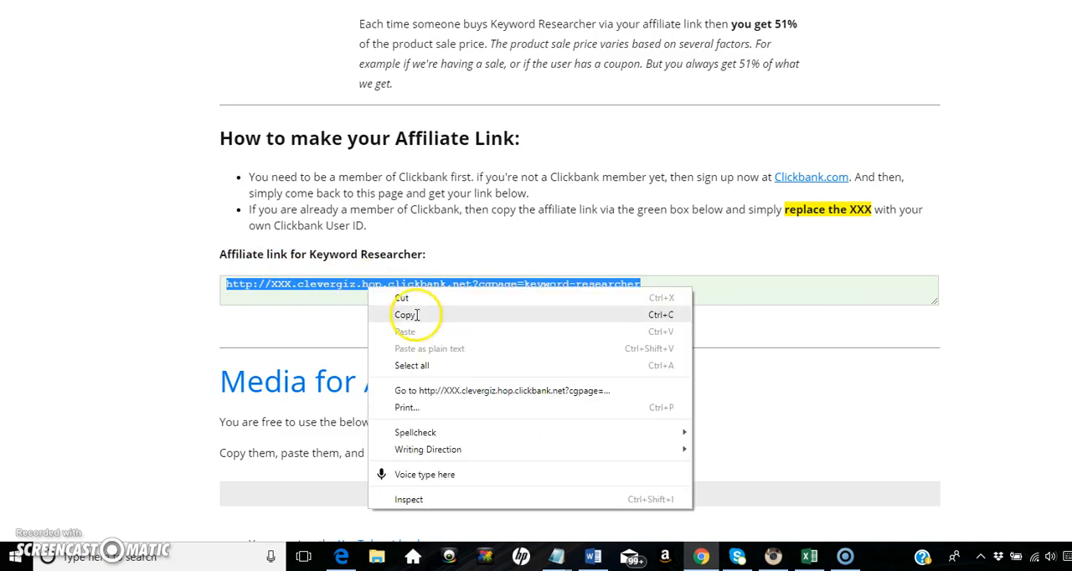
{"action": "left_click", "coordinate": [390, 315]}
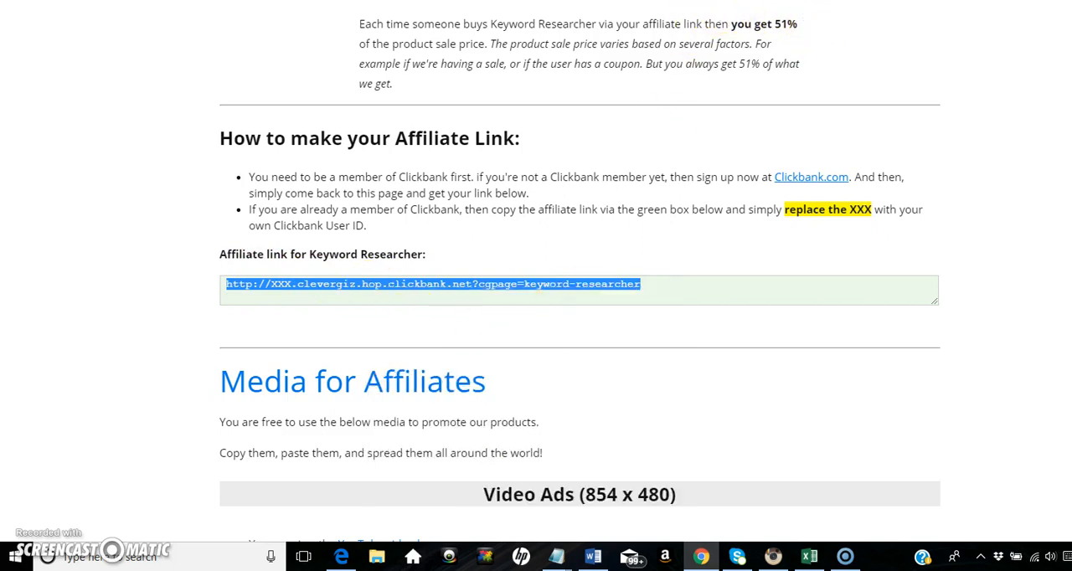
Switch to the WordPress admin and search the new plugins directory for "pretty link"
{"action": "key", "text": "ctrl+Tab"}
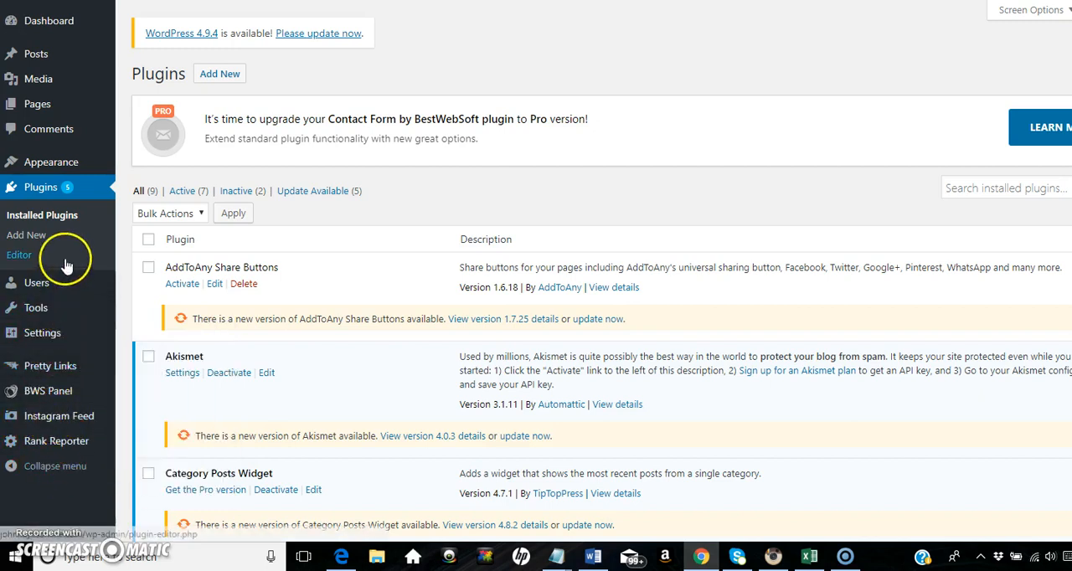
{"action": "left_click", "coordinate": [30, 238]}
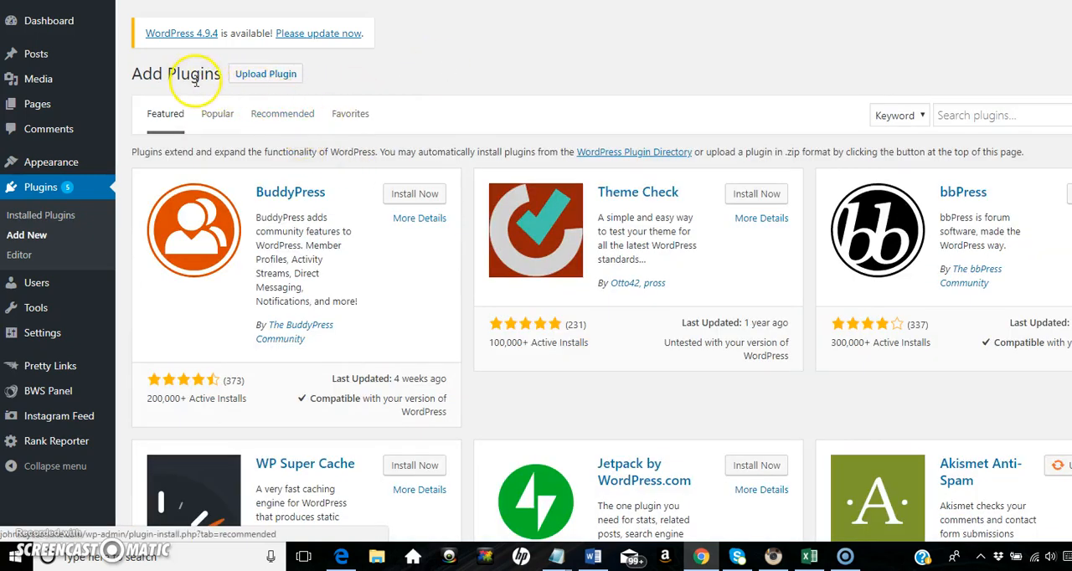
{"action": "left_click", "coordinate": [960, 116]}
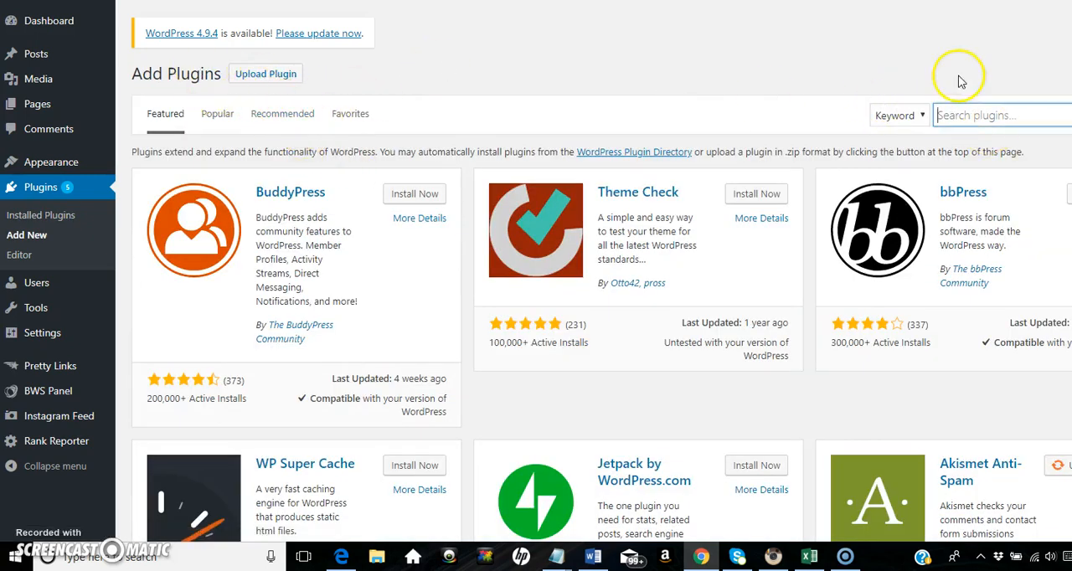
{"action": "type", "text": "pr"}
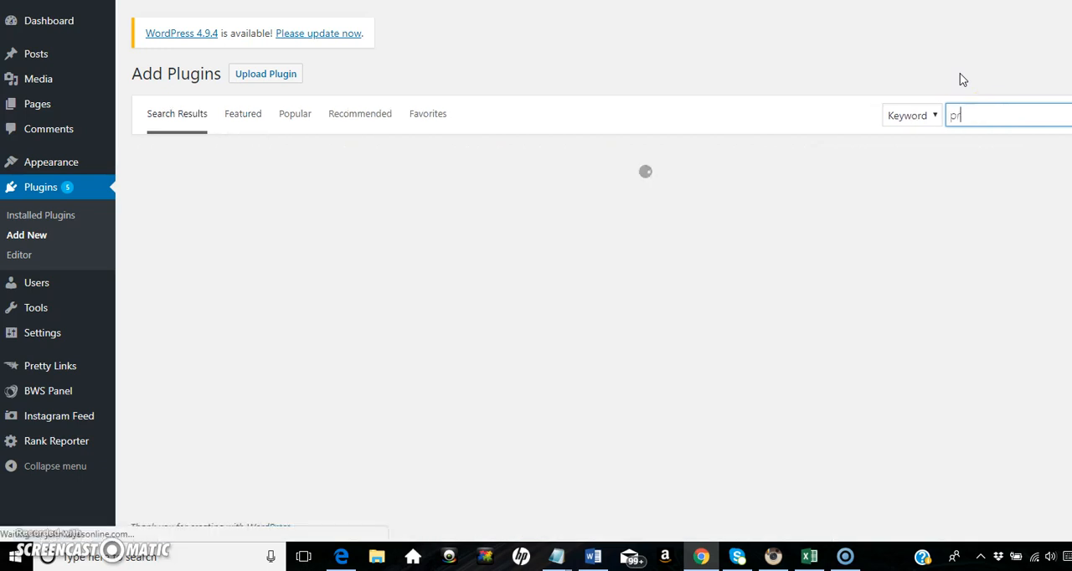
{"action": "type", "text": "etty li"}
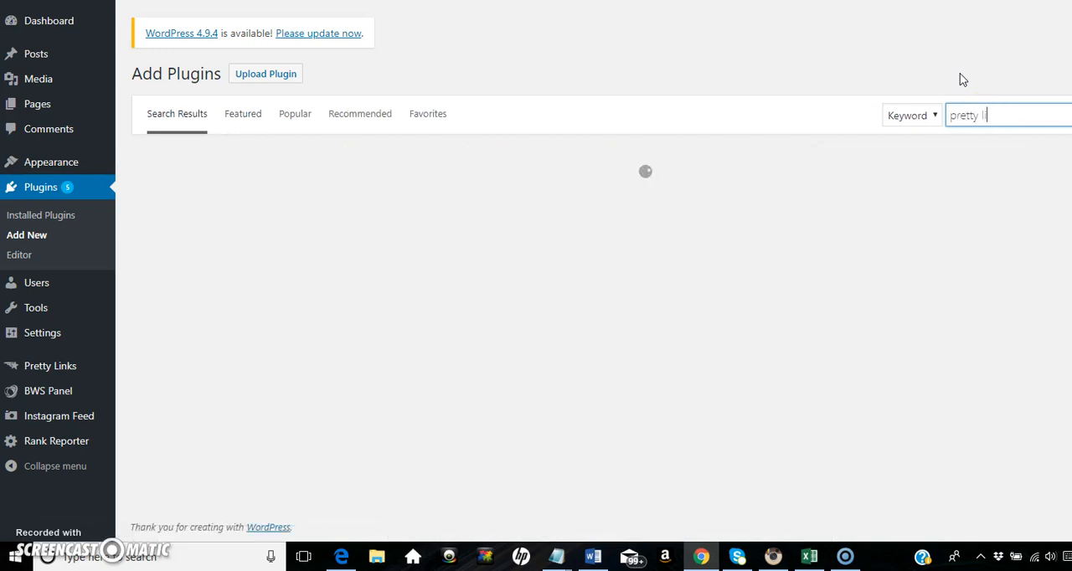
{"action": "type", "text": "nk"}
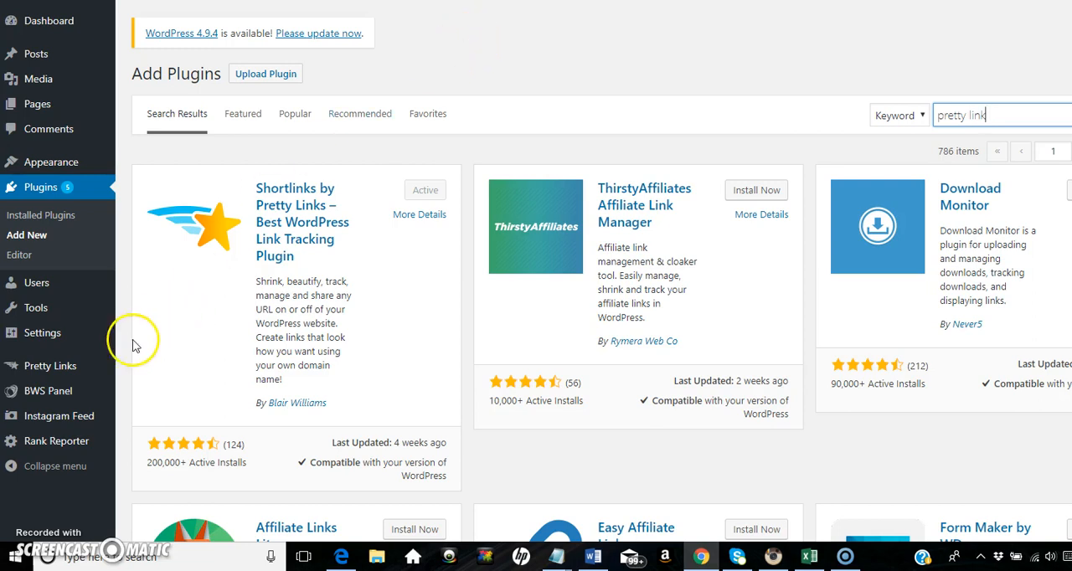
Start a new link in Pretty Links and paste the copied affiliate link as its target URL
{"action": "mouse_move", "coordinate": [93, 374]}
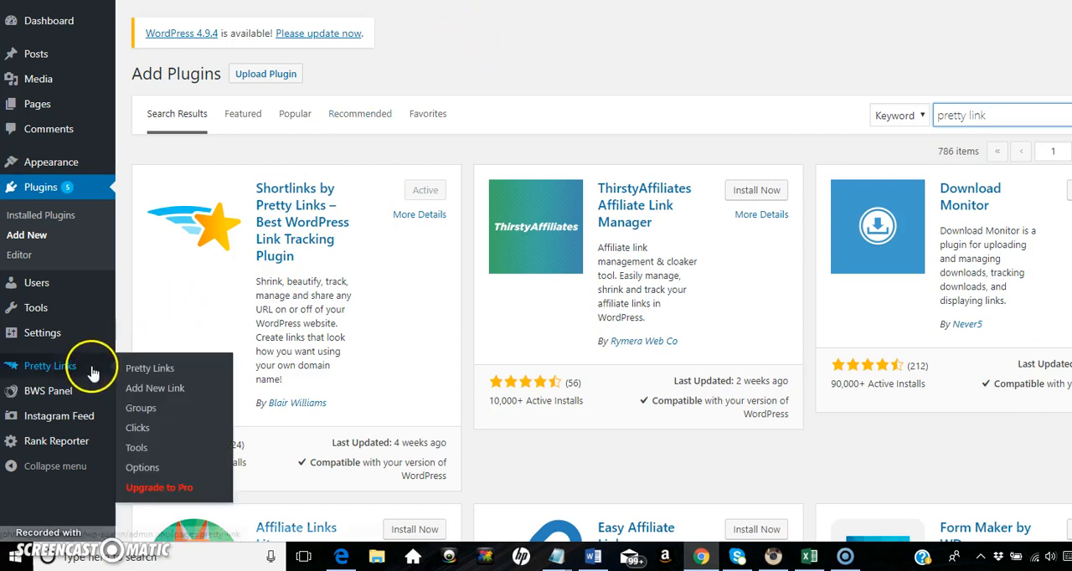
{"action": "left_click", "coordinate": [162, 390]}
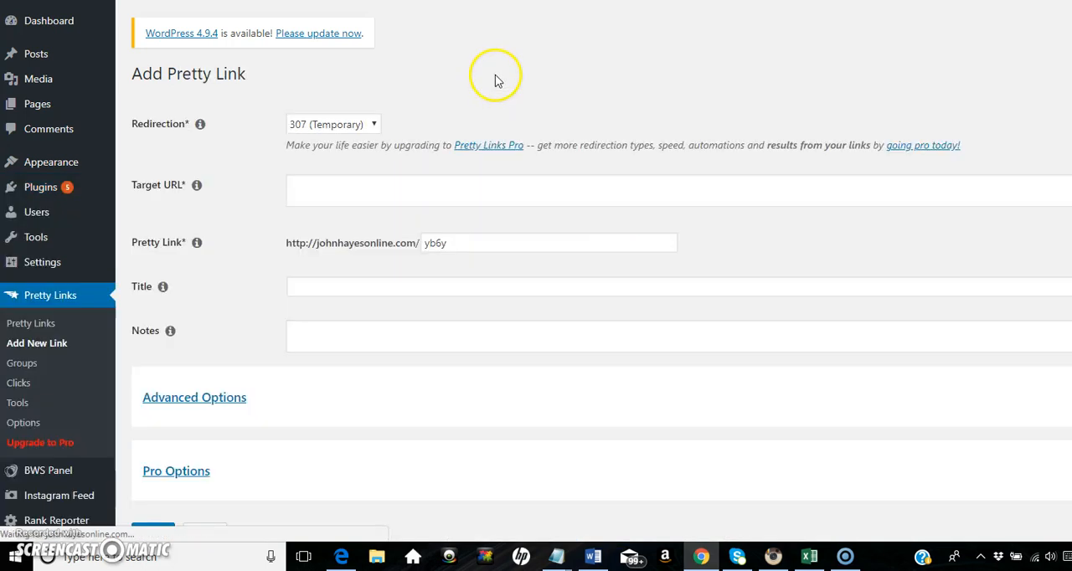
{"action": "left_click", "coordinate": [307, 194]}
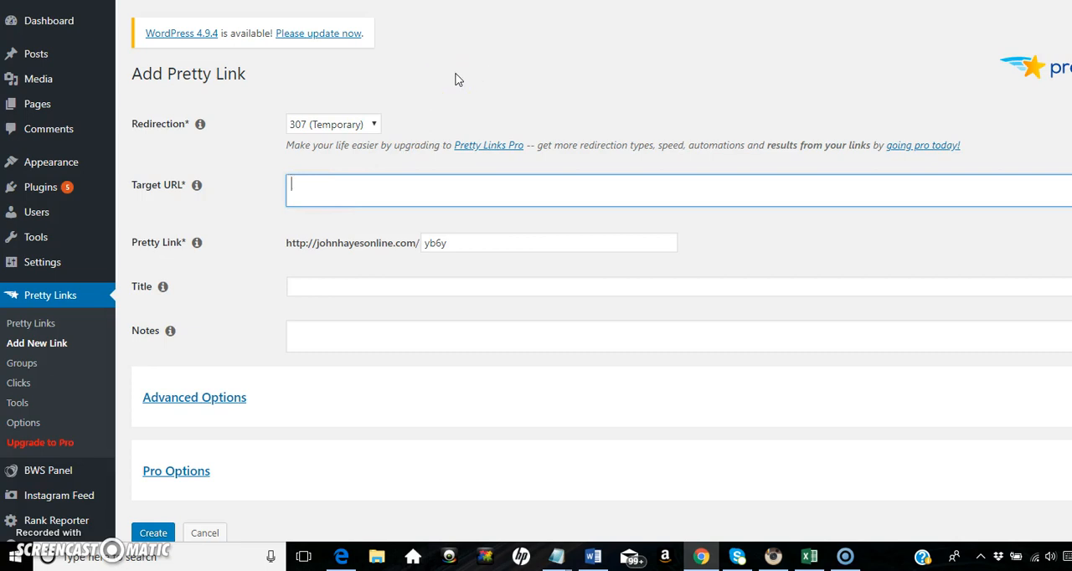
{"action": "key", "text": "ctrl+v"}
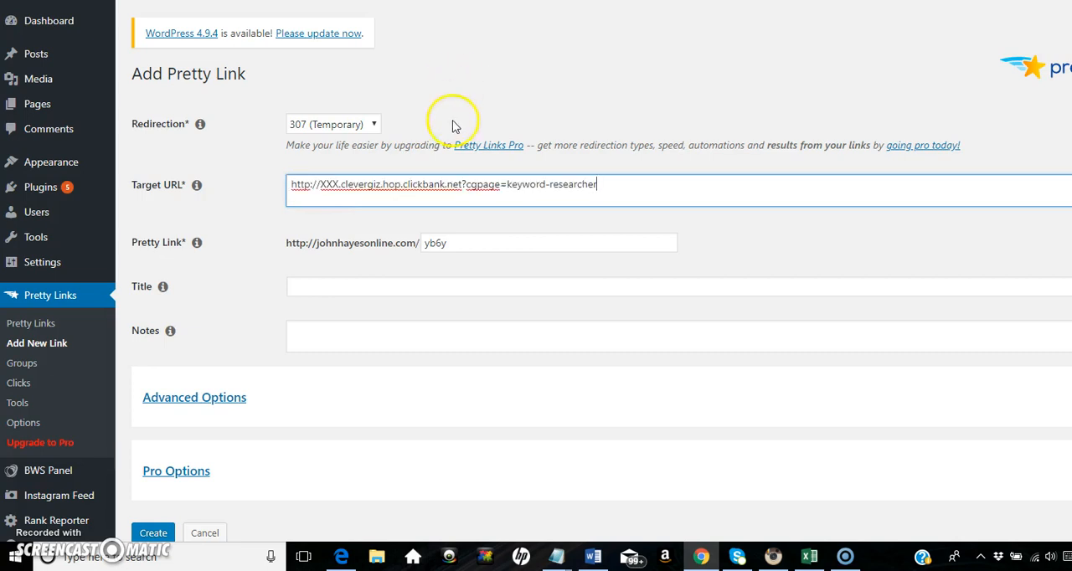
Create the link with slug "keywordresearch", title "Clickbank keyword research" and note "This is a product I am promoting"
{"action": "left_click", "coordinate": [459, 242]}
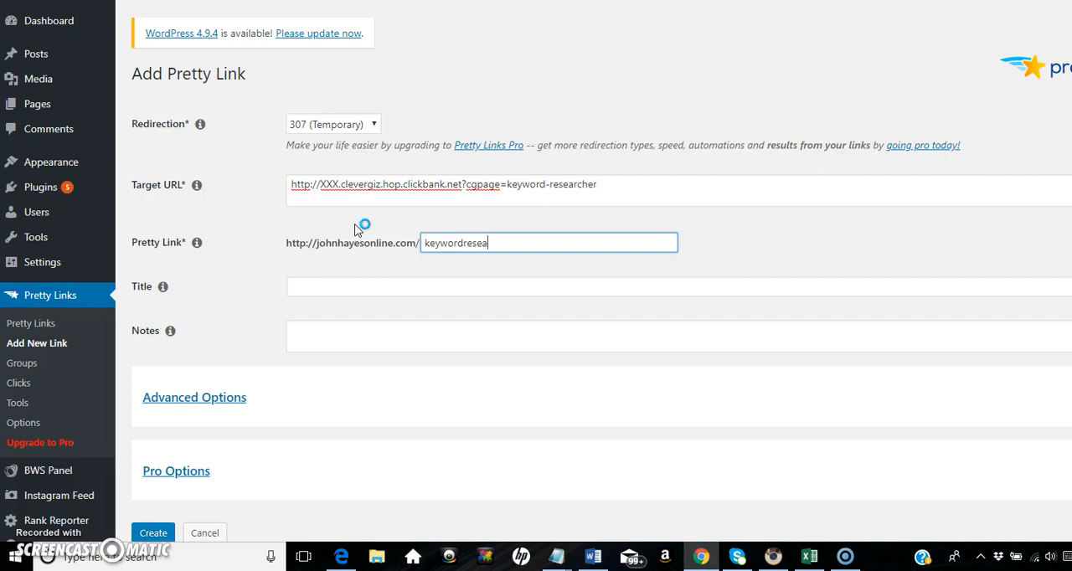
{"action": "left_click", "coordinate": [352, 288]}
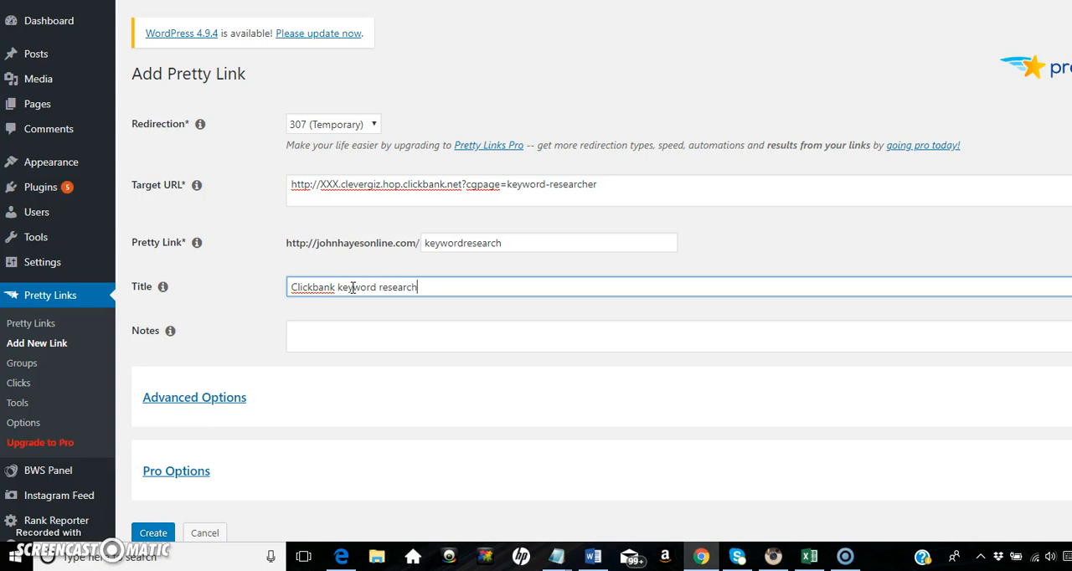
{"action": "left_click", "coordinate": [344, 335]}
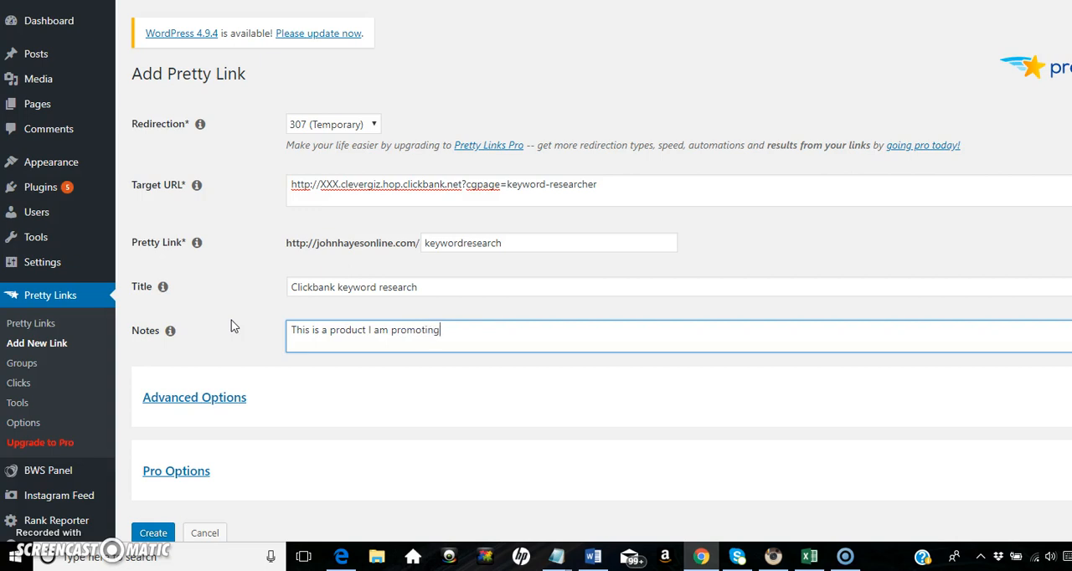
{"action": "scroll", "coordinate": [536, 272], "scroll_direction": "down", "scroll_amount": 1}
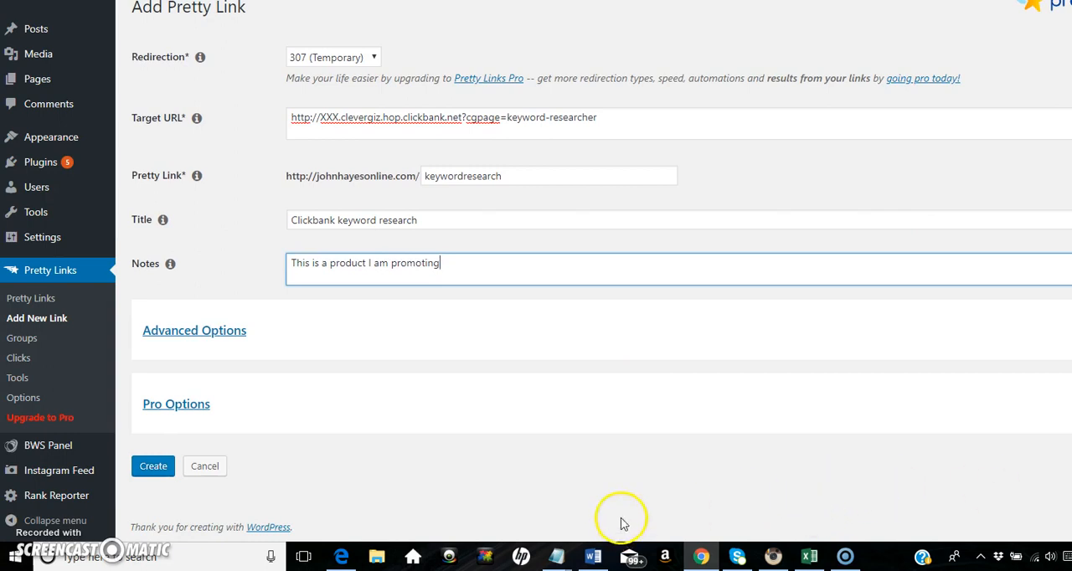
{"action": "left_click", "coordinate": [149, 466]}
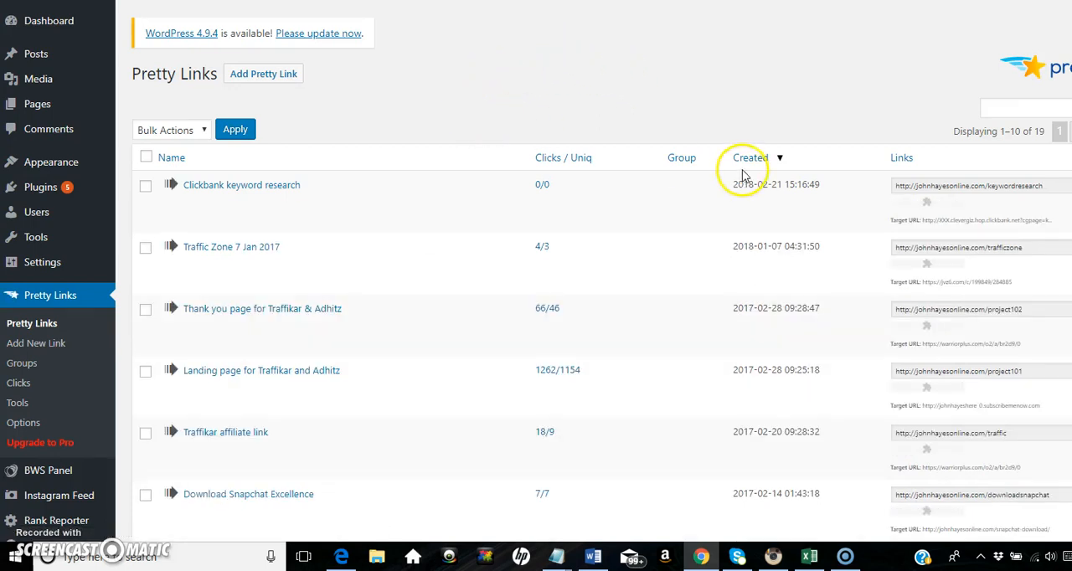
Review the new keywordresearch short link in the Pretty Links list and compare it with the original affiliate link
{"action": "left_click", "coordinate": [1052, 187]}
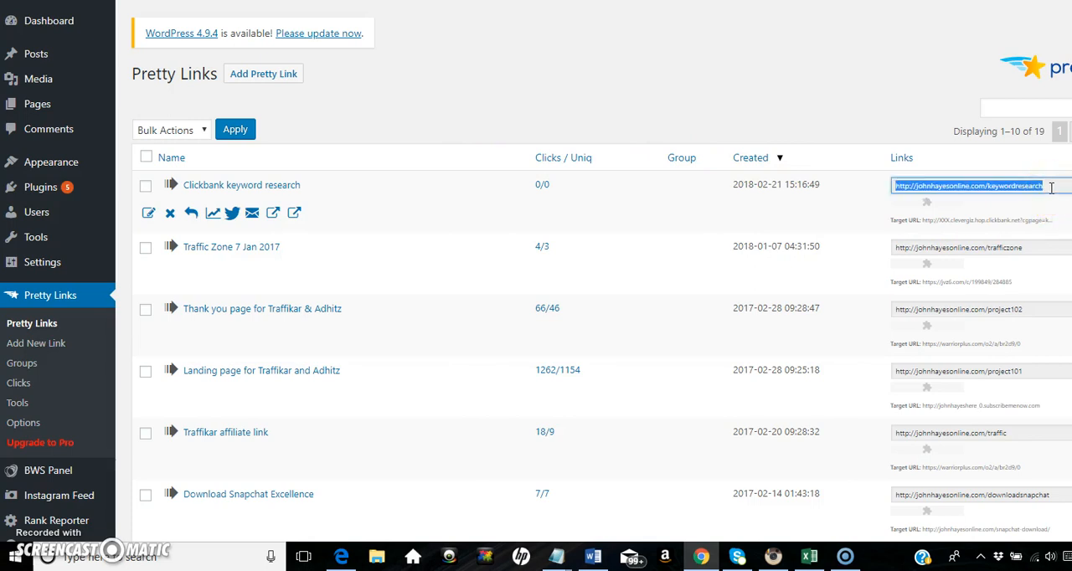
{"action": "left_click_drag", "start_coordinate": [1041, 187], "coordinate": [954, 191]}
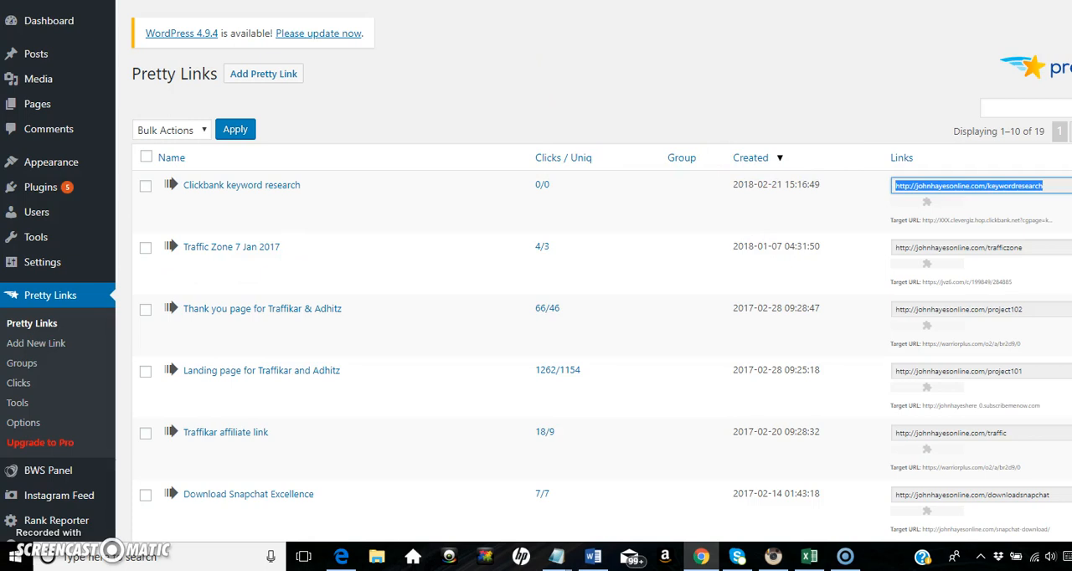
{"action": "scroll", "coordinate": [620, 419], "scroll_direction": "down", "scroll_amount": 1}
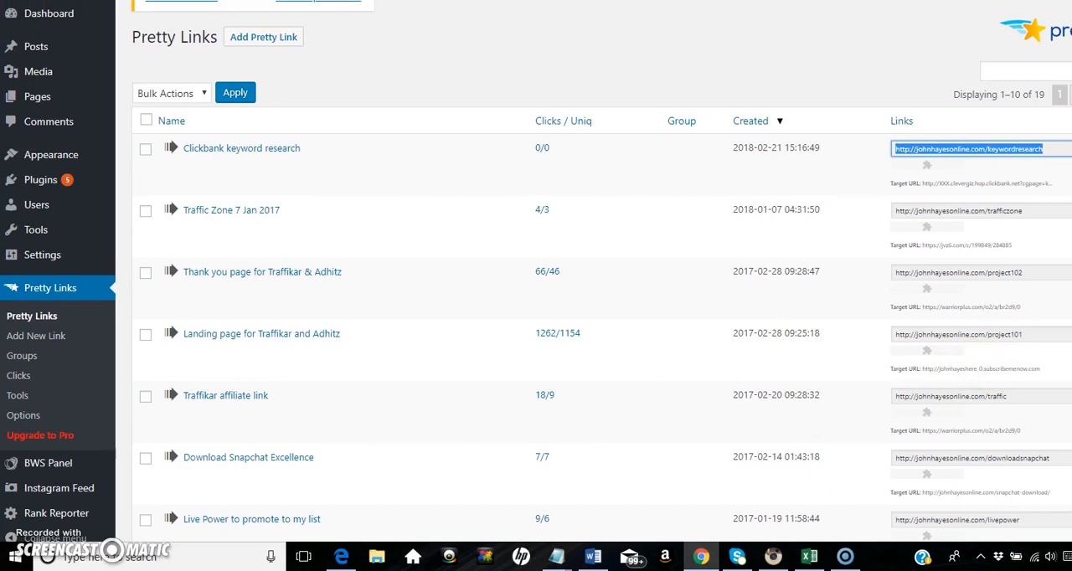
{"action": "scroll", "coordinate": [536, 271], "scroll_direction": "down", "scroll_amount": 3}
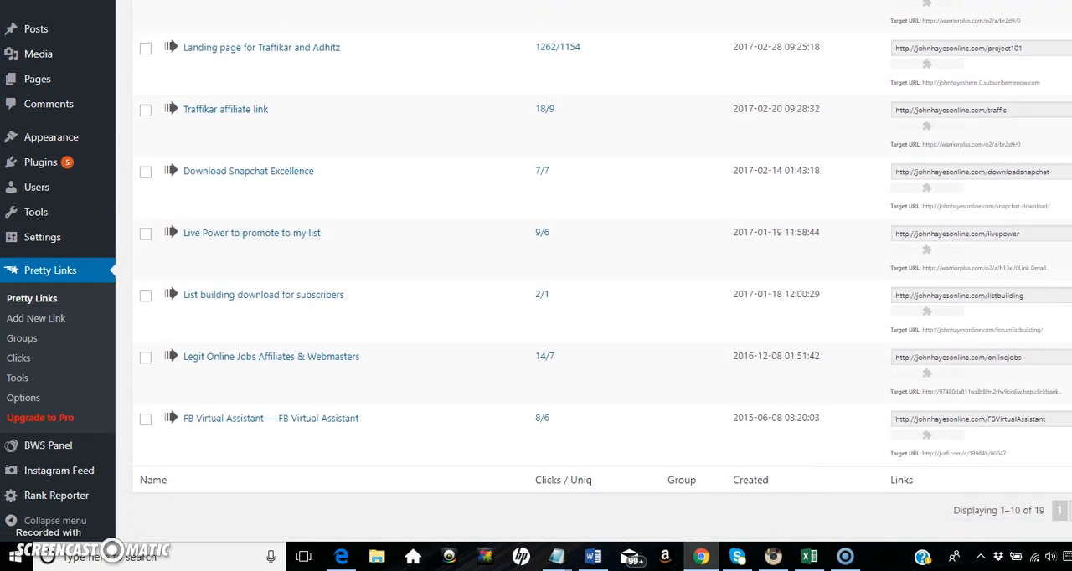
{"action": "scroll", "coordinate": [848, 87], "scroll_direction": "up", "scroll_amount": 5}
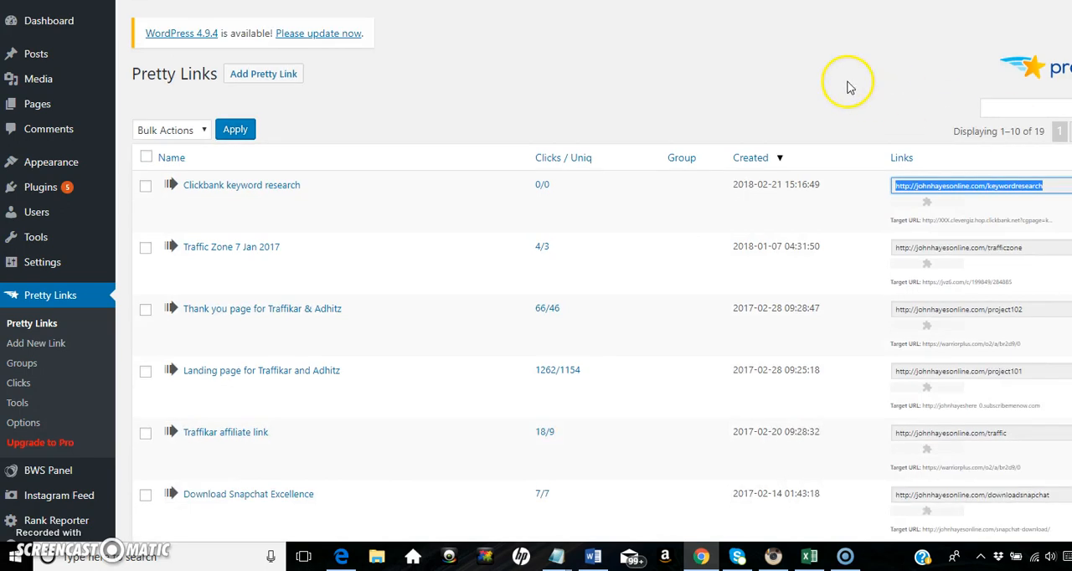
{"action": "left_click", "coordinate": [880, 0]}
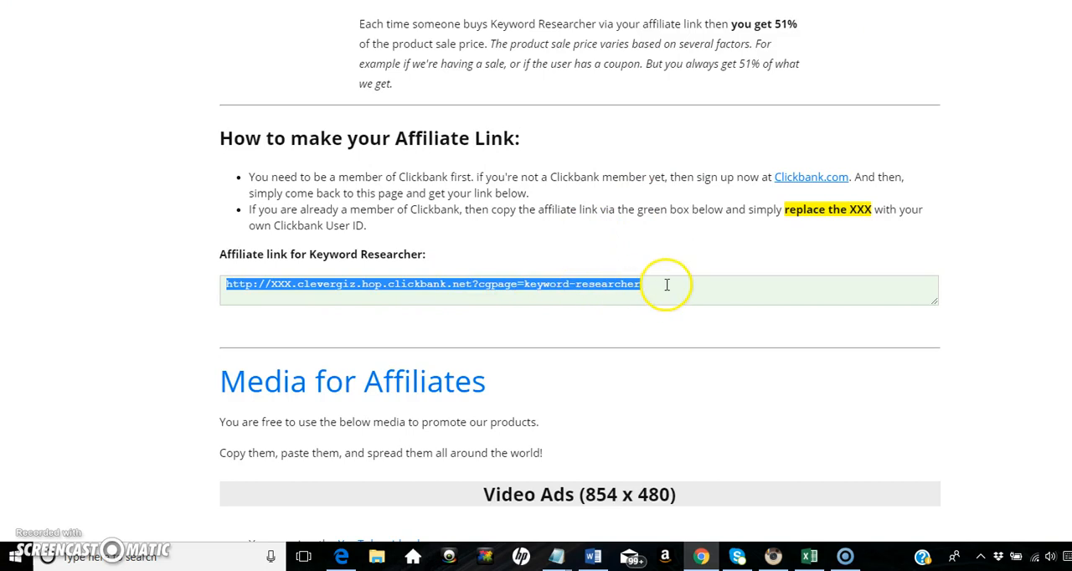
{"action": "left_click", "coordinate": [779, 1]}
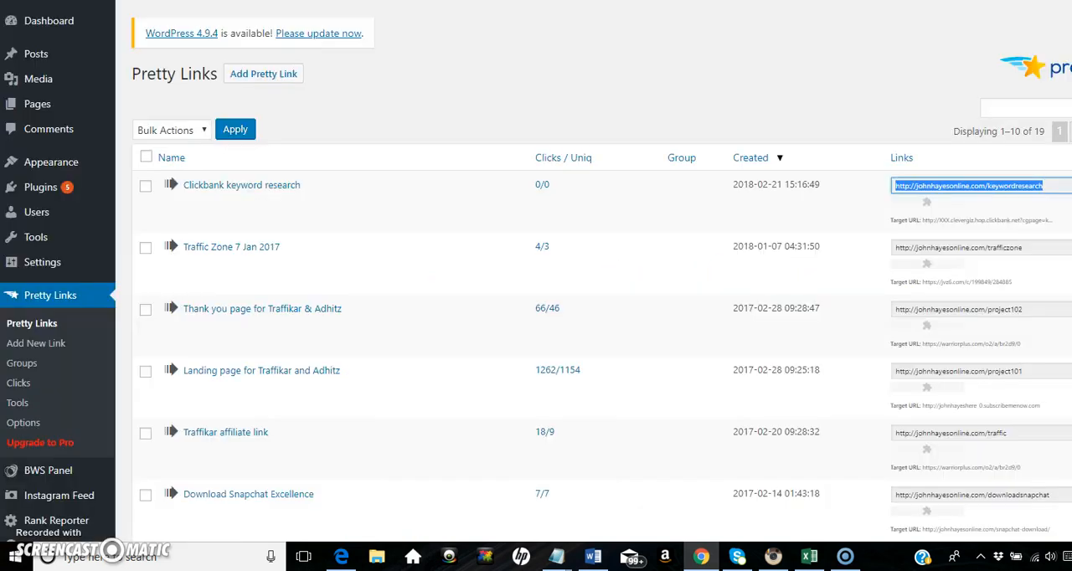